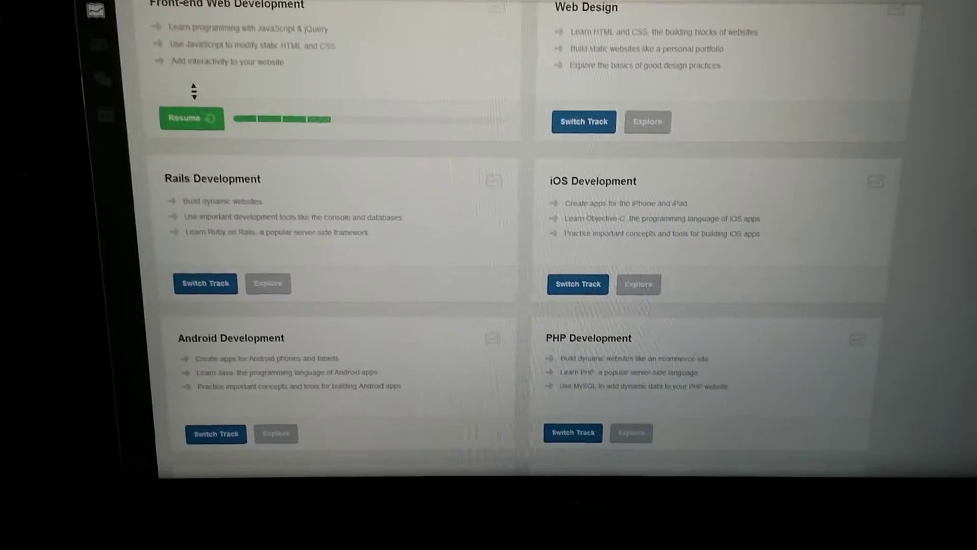
scroll(249, 138, down, 3)
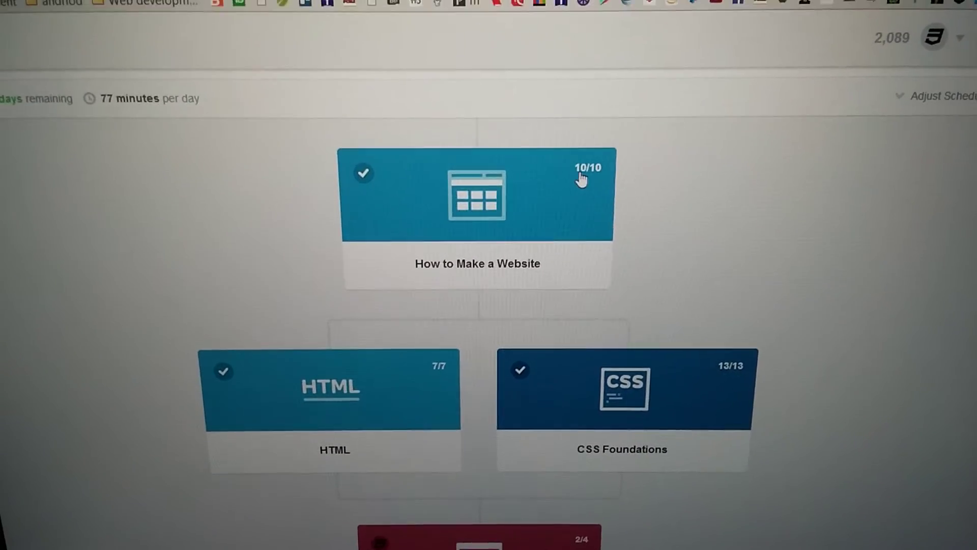
Step: Look over the Front-end Web Development course cards, then return to the Tracks listing
middle_click(535, 266)
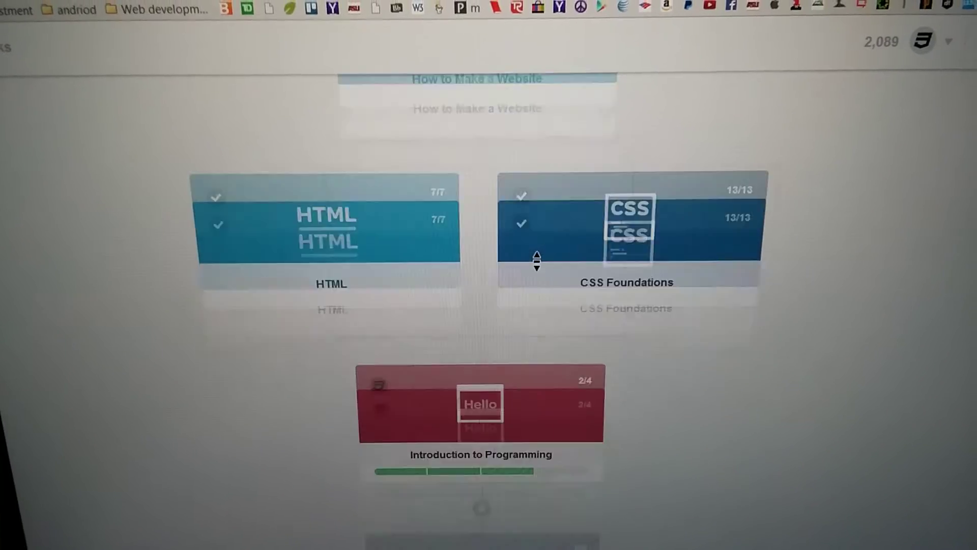
click(535, 271)
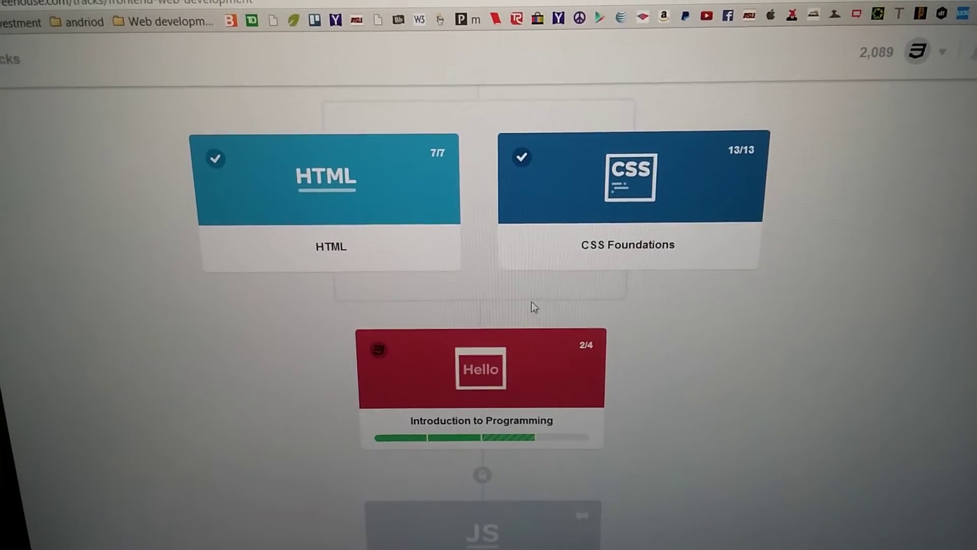
scroll(511, 299, up, 3)
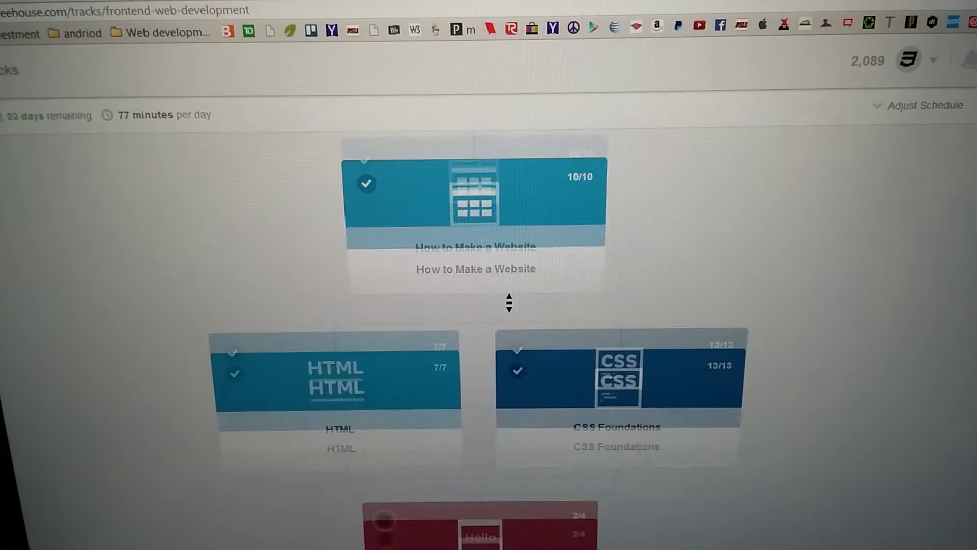
middle_click(514, 309)
click(510, 307)
middle_click(511, 308)
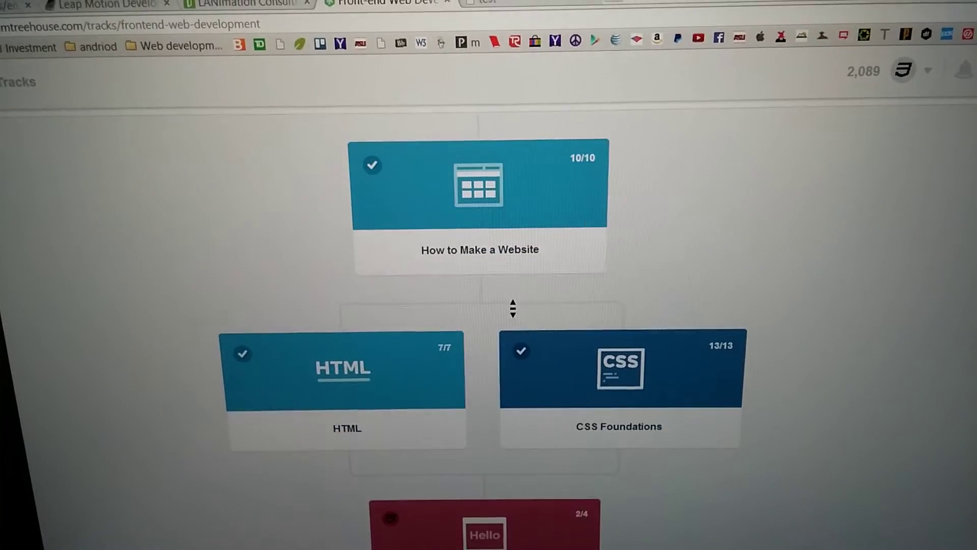
click(513, 316)
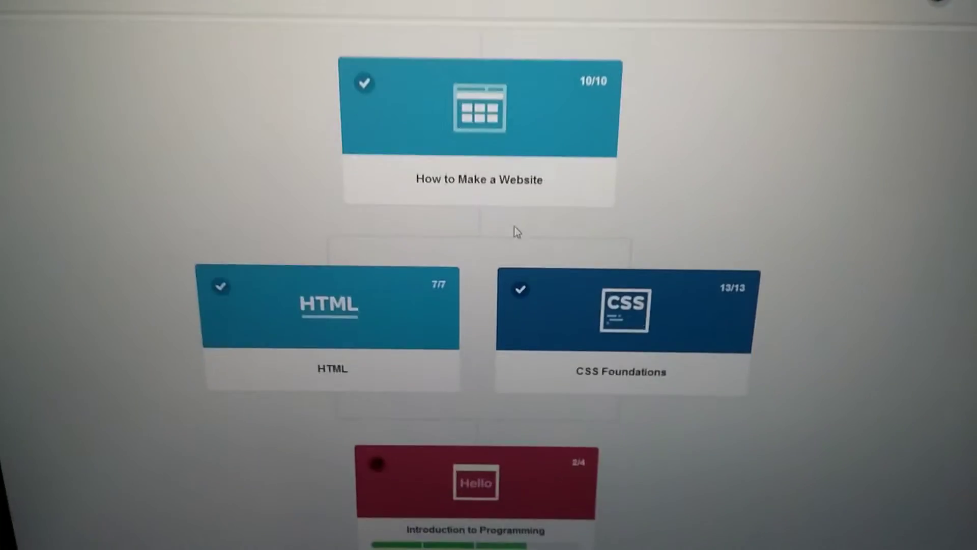
middle_click(520, 259)
click(534, 256)
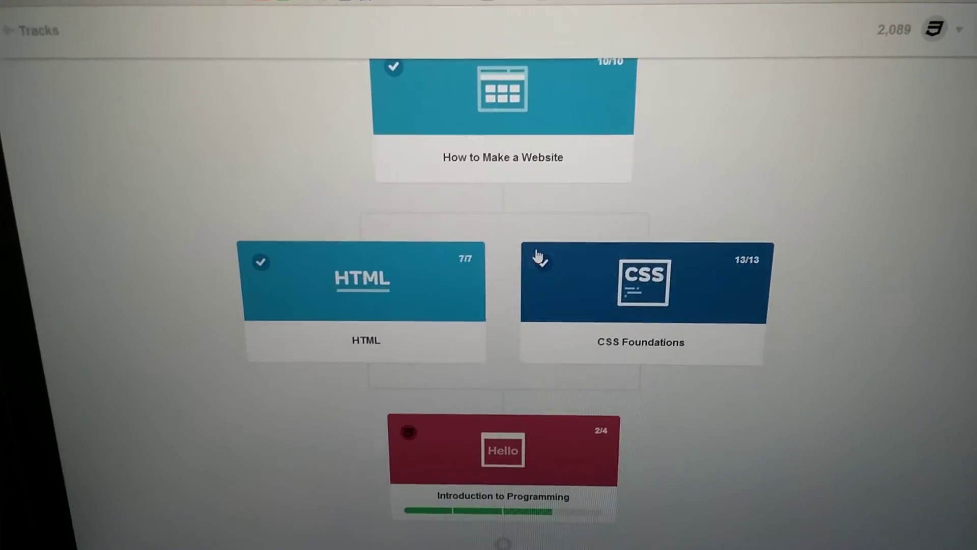
scroll(98, 156, up, 3)
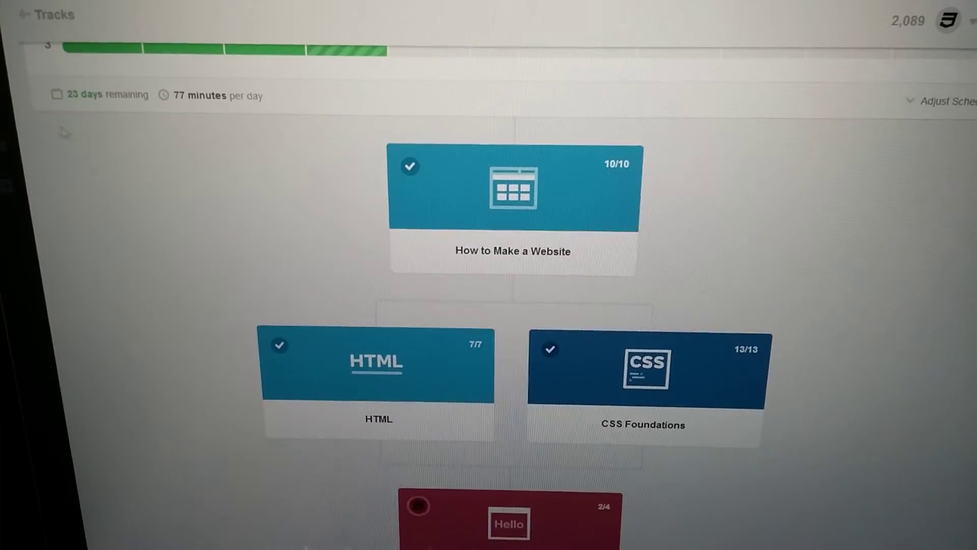
scroll(67, 148, up, 3)
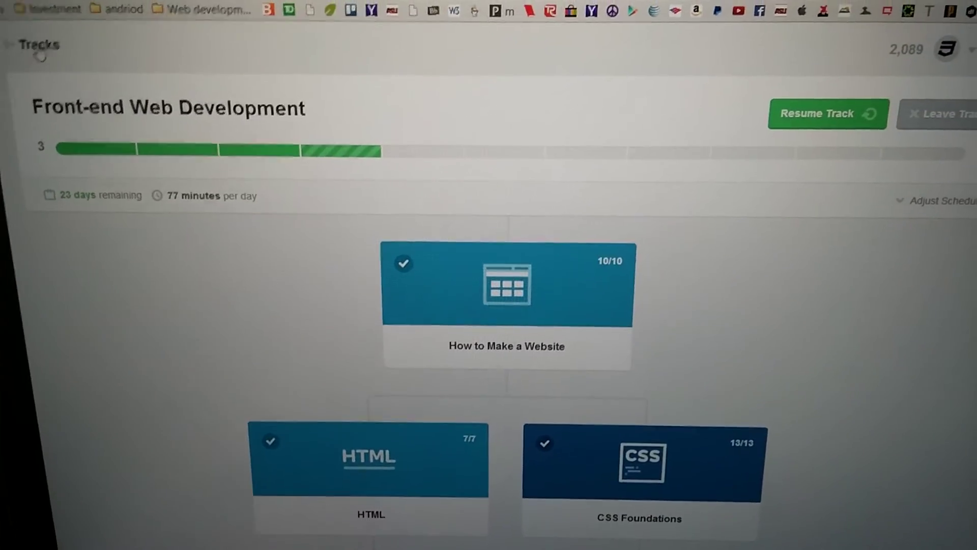
click(23, 80)
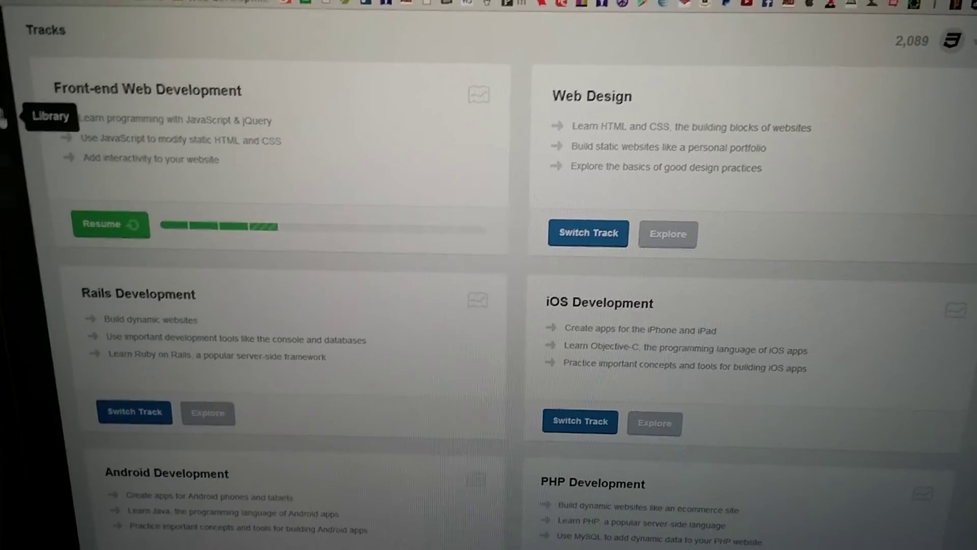
Step: Open the Library page listing workshops such as UX Basics, jQuery Basics and SEO Basics
click(9, 115)
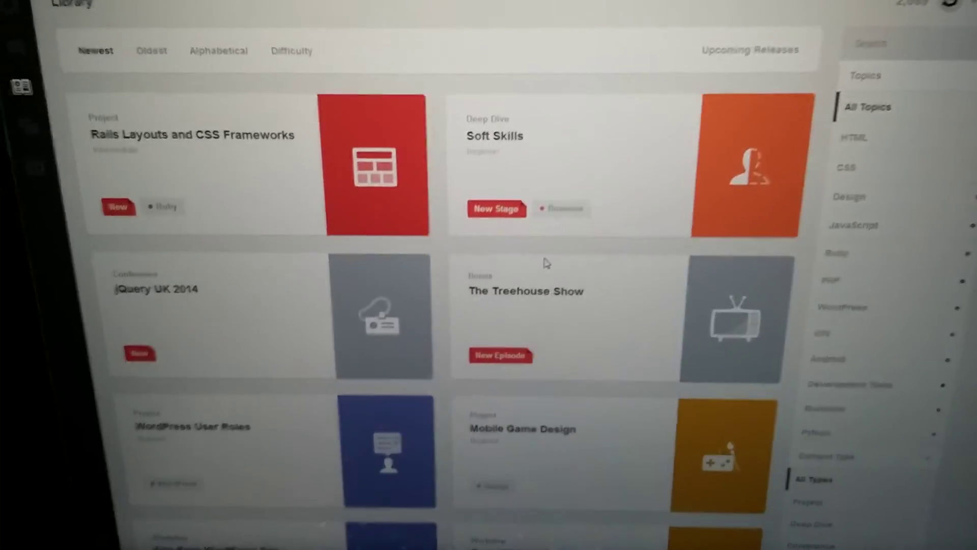
scroll(546, 263, down, 5)
scroll(546, 229, down, 5)
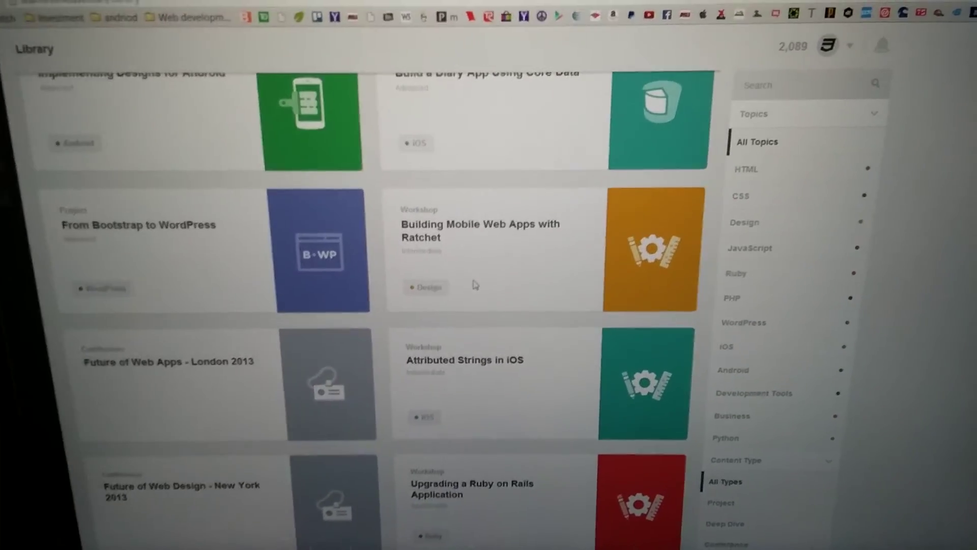
scroll(465, 277, down, 2)
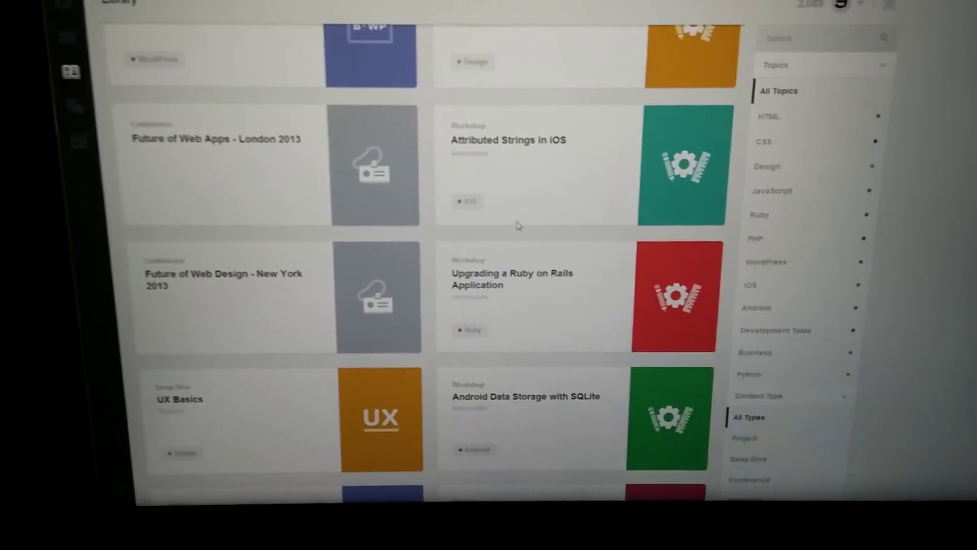
scroll(512, 235, down, 3)
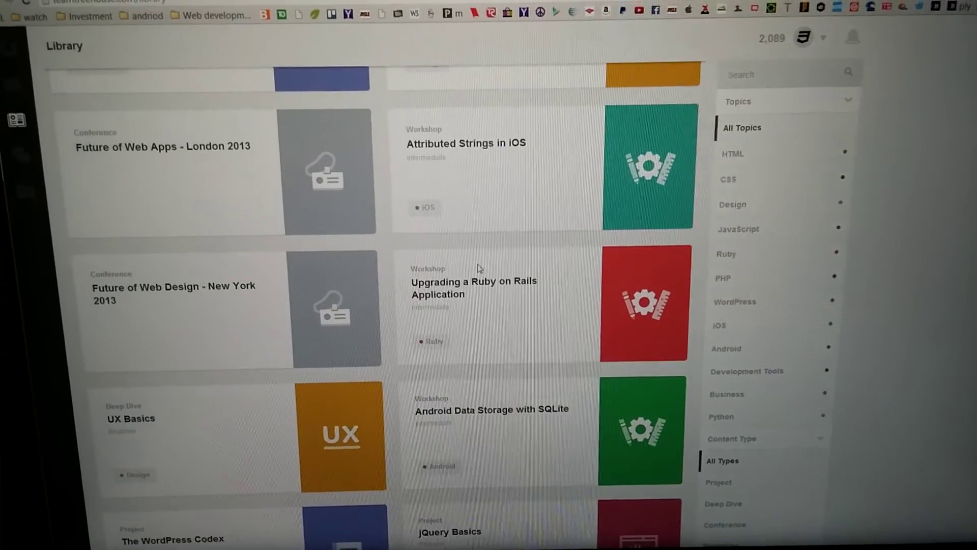
scroll(474, 285, down, 2)
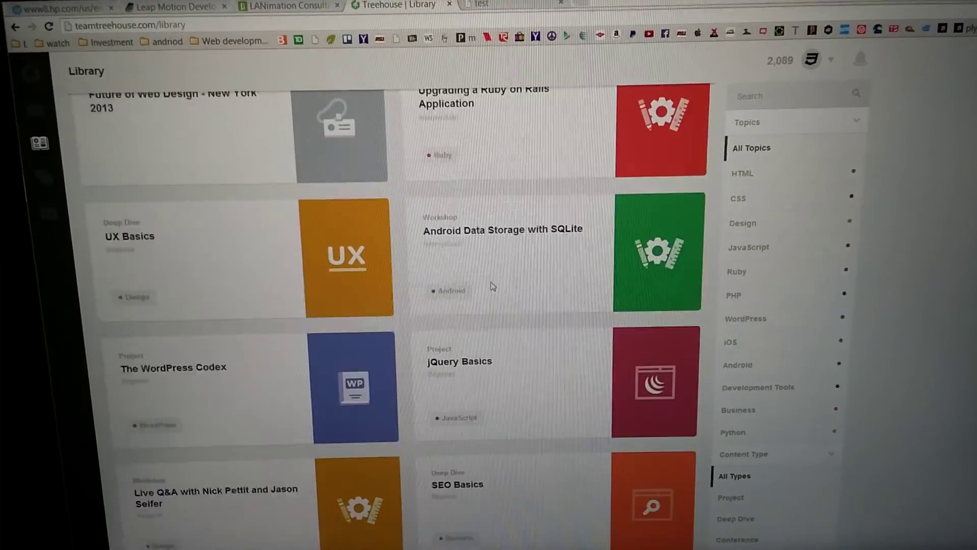
scroll(451, 269, down, 2)
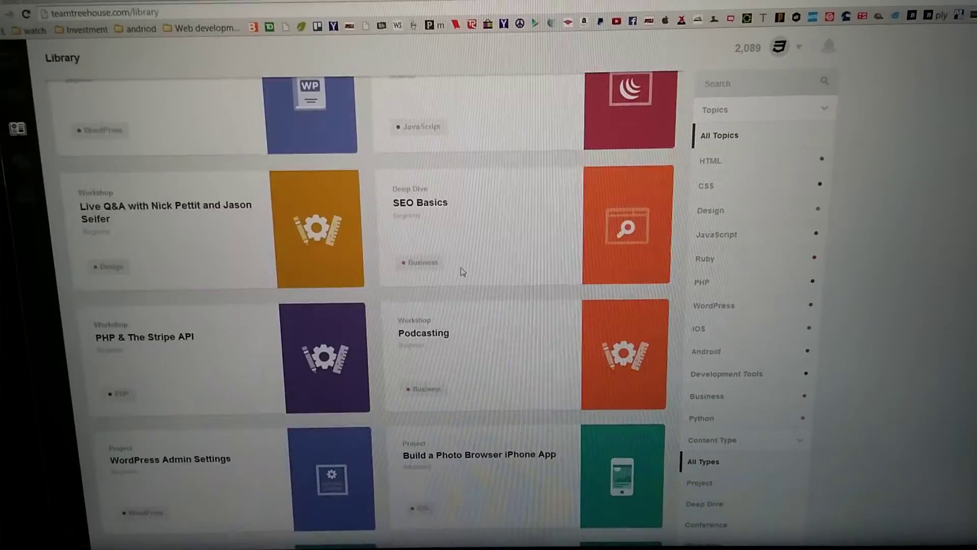
scroll(458, 271, up, 3)
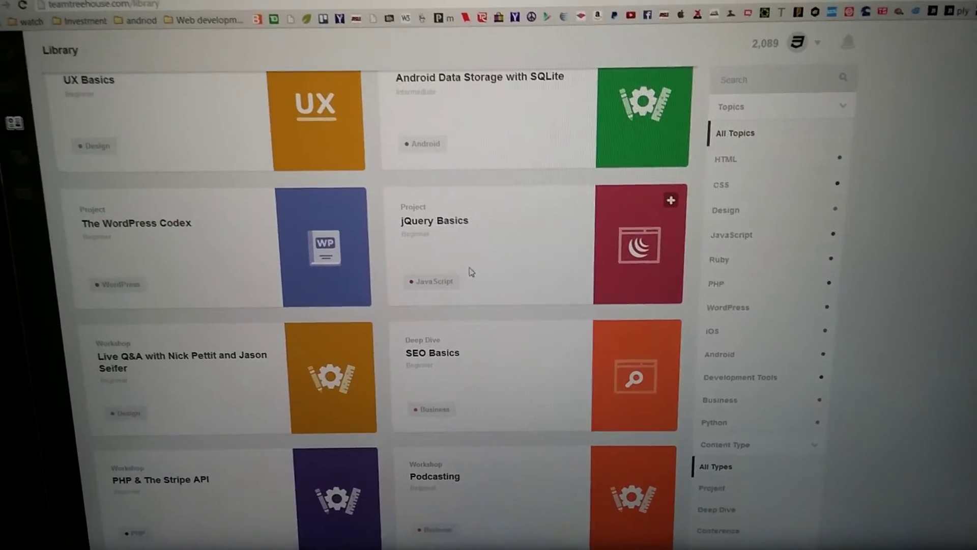
scroll(469, 271, up, 3)
scroll(480, 269, up, 3)
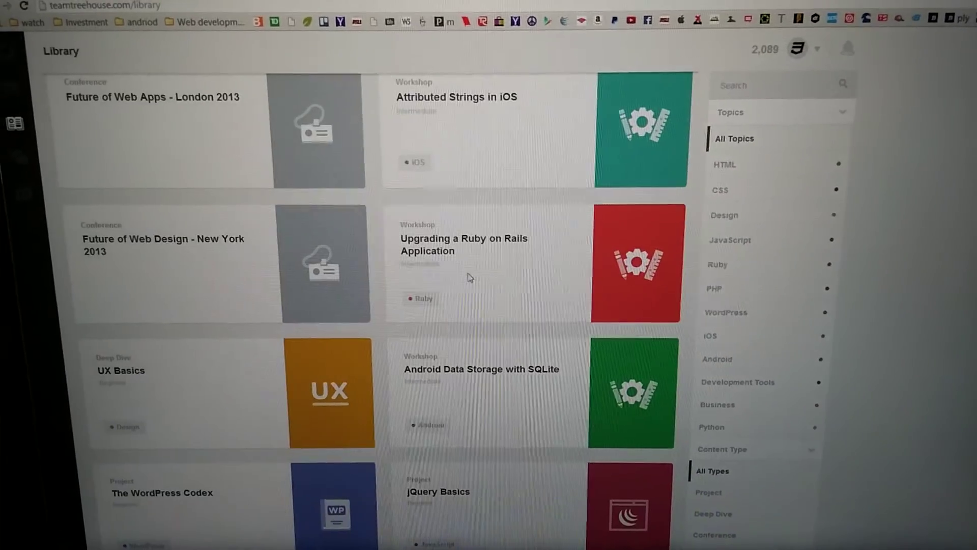
click(464, 275)
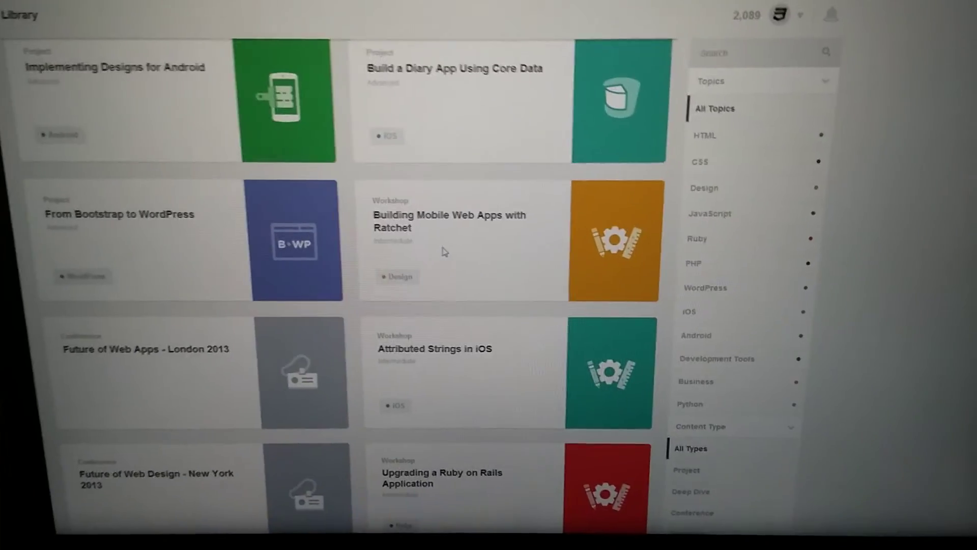